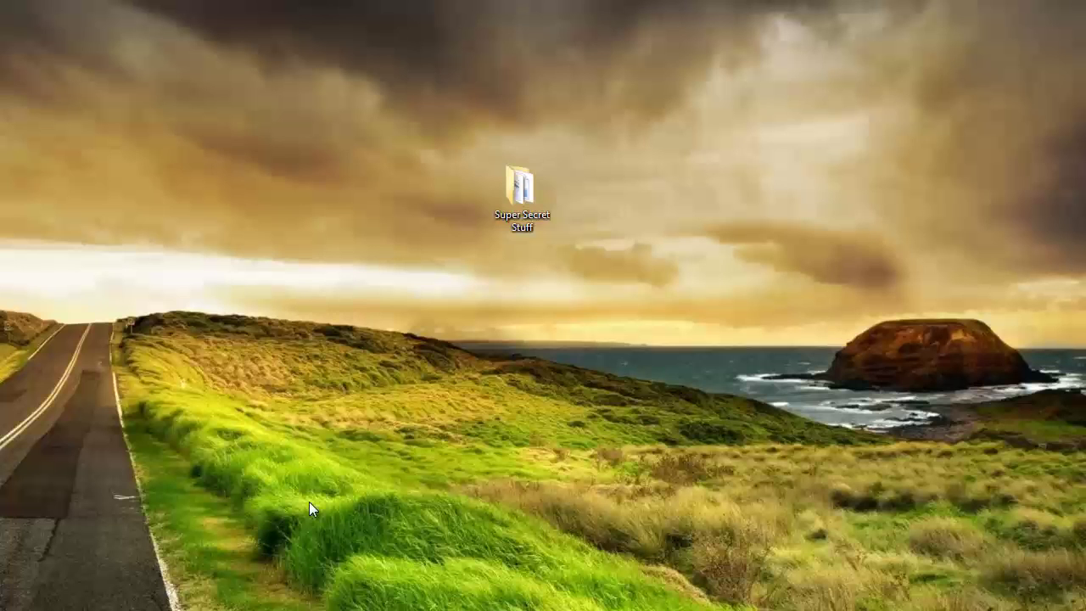
Open the Super Secret Stuff folder on the desktop to list its four files.
{"action": "double_click", "coordinate": [518, 186]}
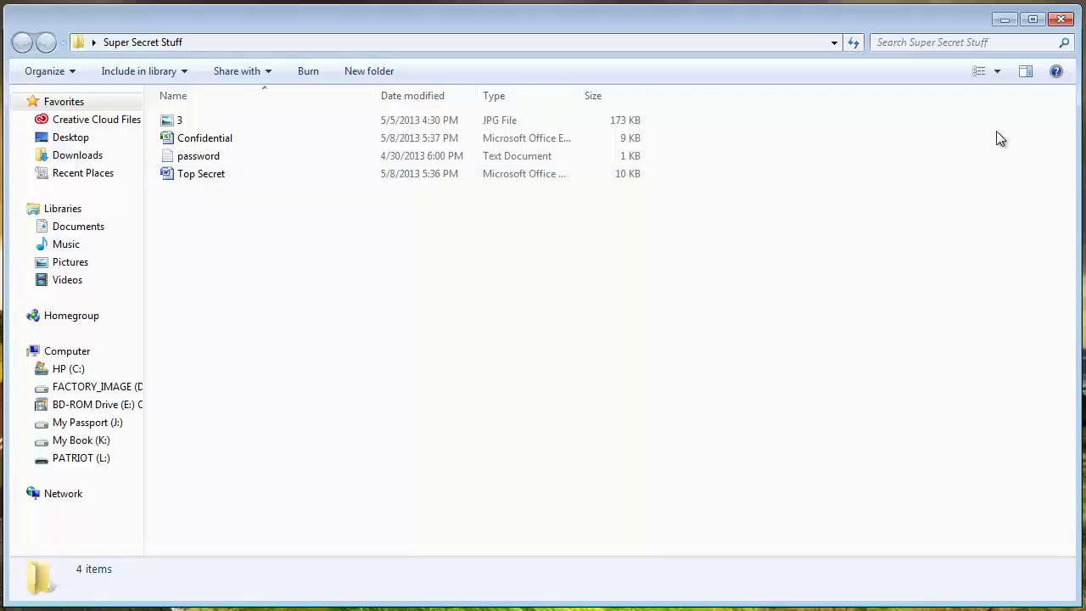
Minimize the Super Secret Stuff folder window to clear the desktop.
{"action": "left_click", "coordinate": [1002, 20]}
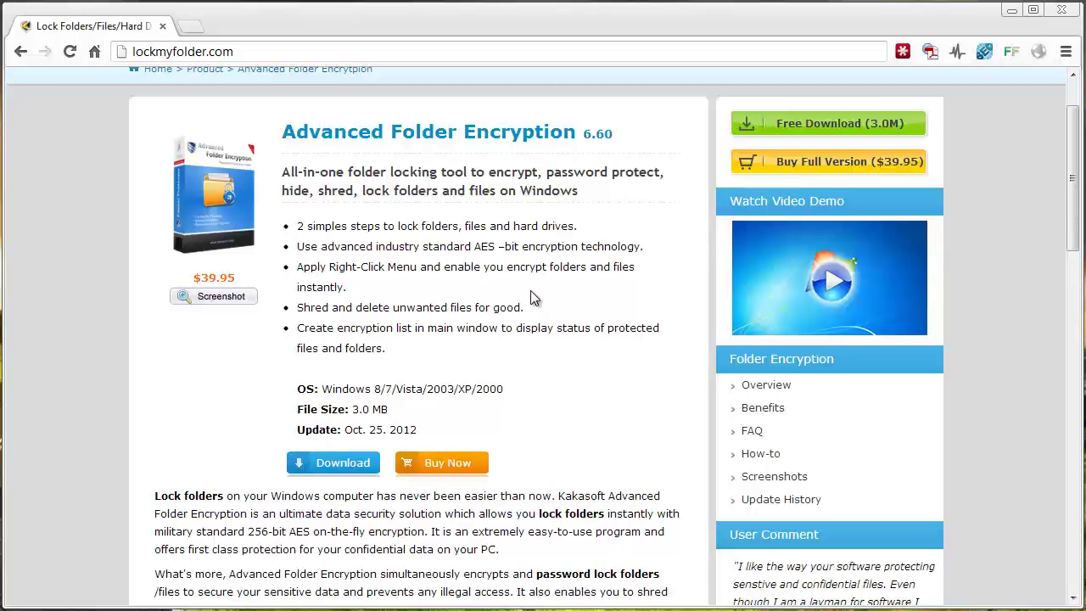
Minimize Chrome, then in Advanced Folder Encryption close the Select files to encrypt dialog unused.
{"action": "left_click", "coordinate": [1012, 12]}
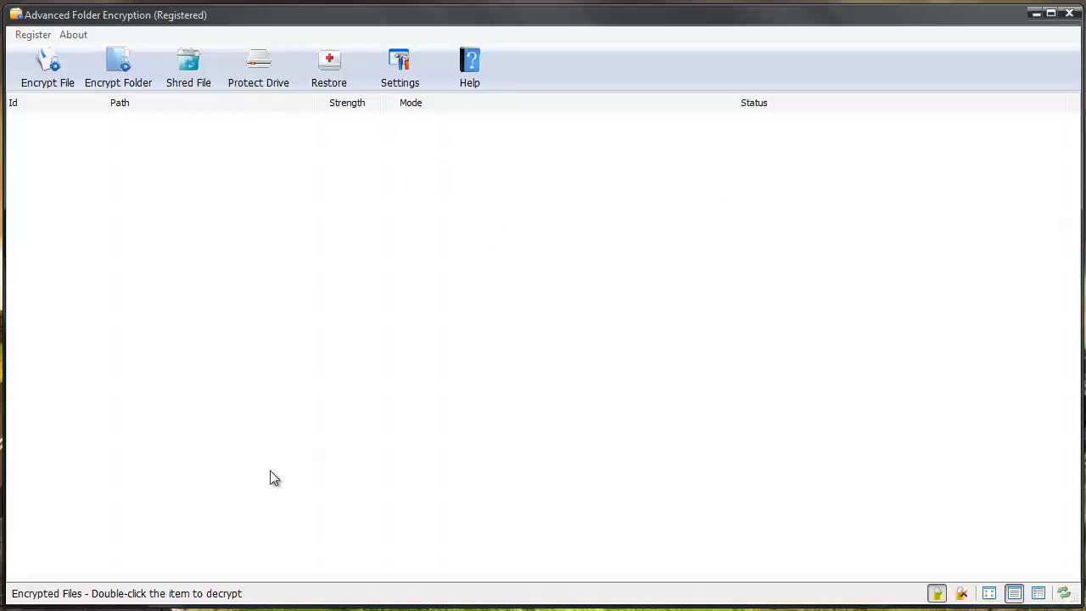
{"action": "left_click", "coordinate": [53, 68]}
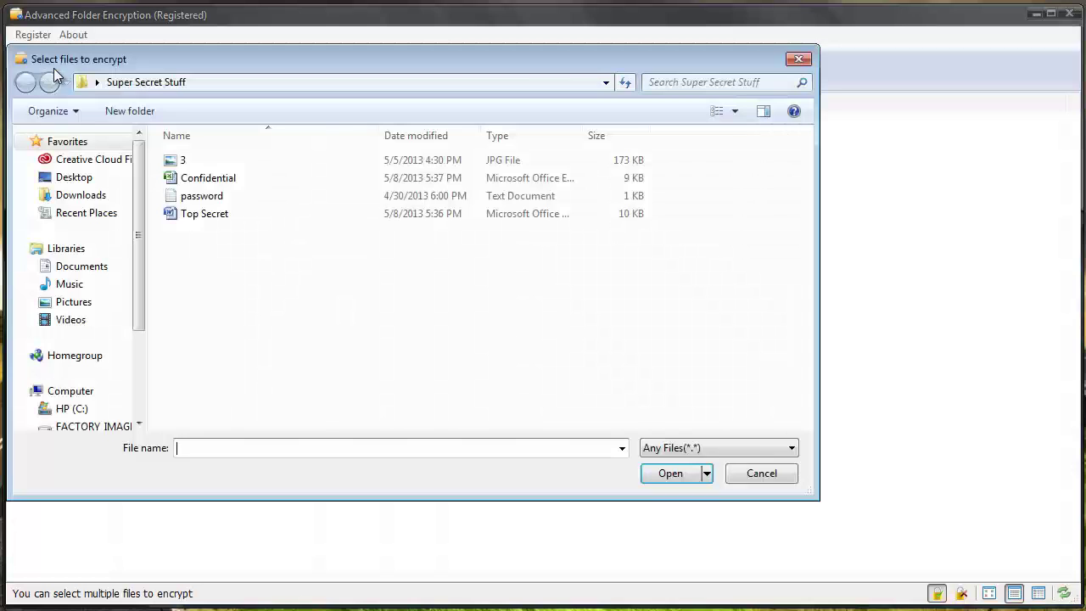
{"action": "left_click", "coordinate": [799, 59]}
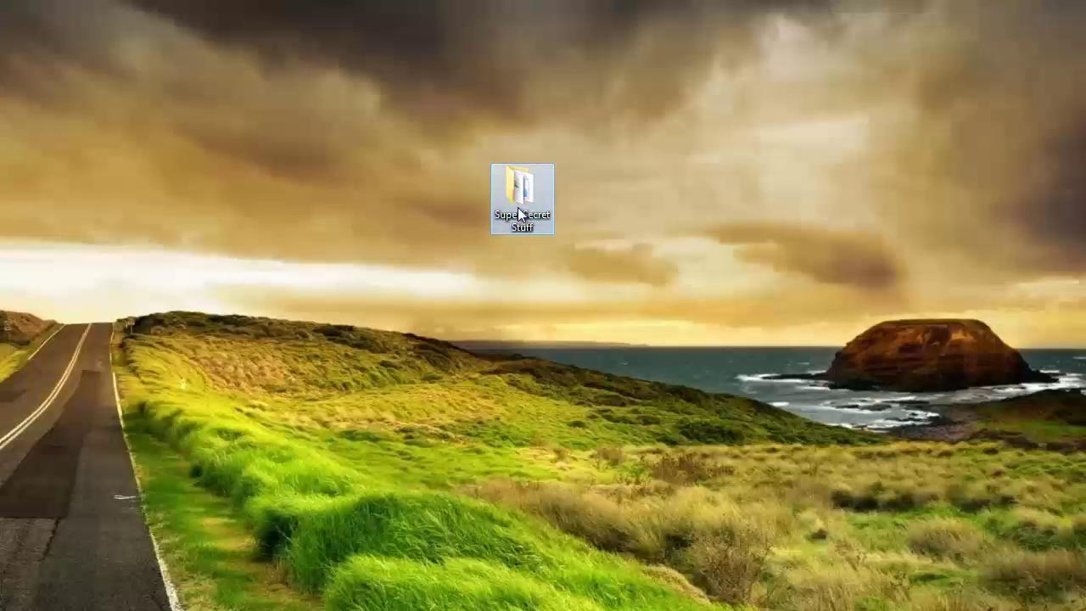
Open Super Secret Stuff and start encrypting the Confidential workbook.
{"action": "double_click", "coordinate": [521, 212]}
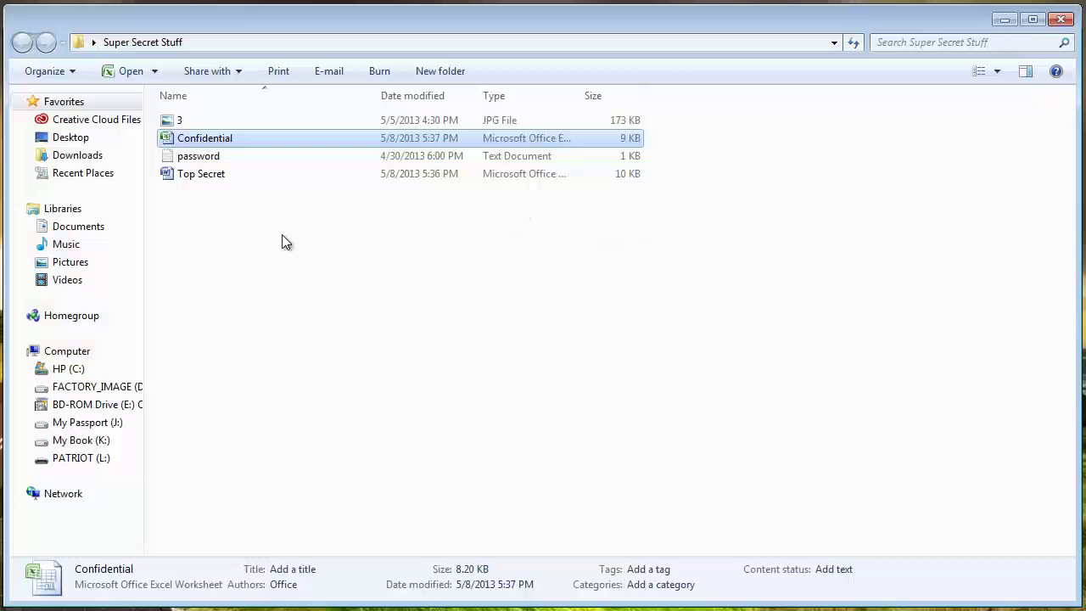
{"action": "right_click", "coordinate": [215, 140]}
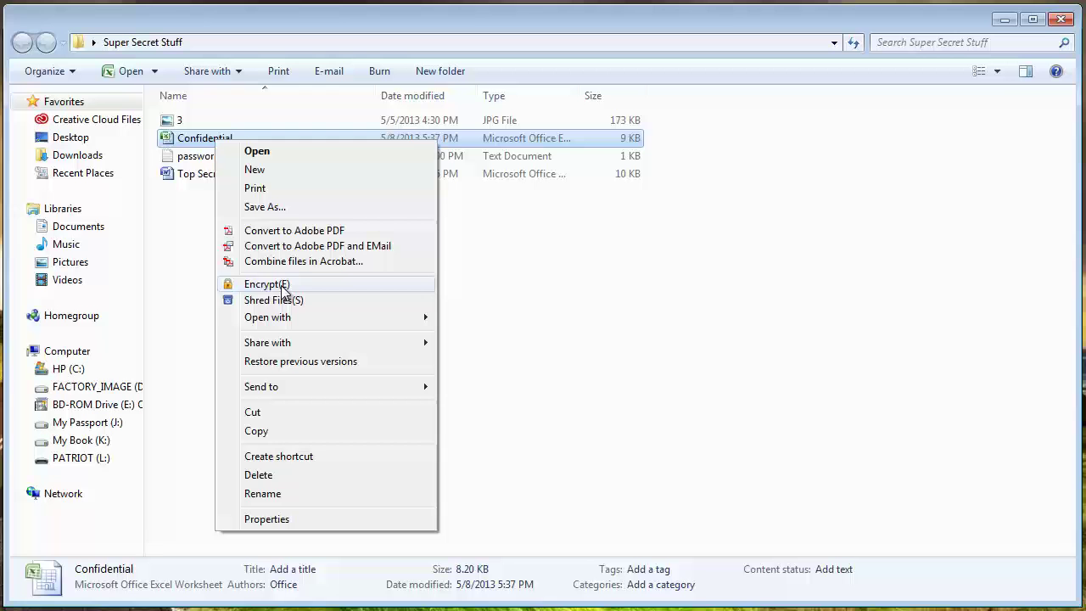
{"action": "left_click", "coordinate": [282, 285]}
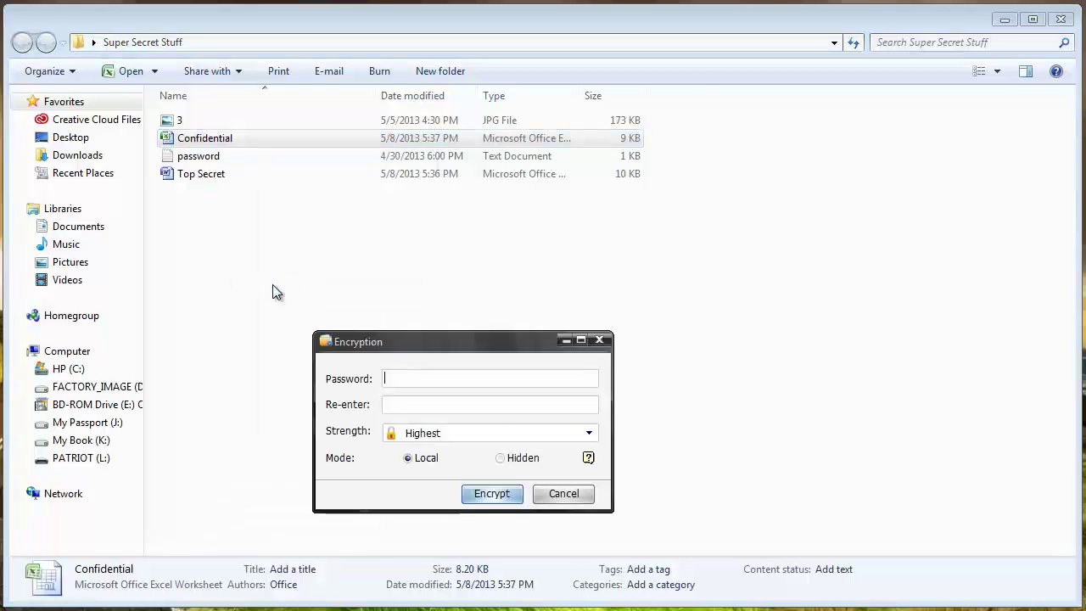
Enter the password twice, keeping Highest strength and Local mode.
{"action": "left_click", "coordinate": [1004, 20]}
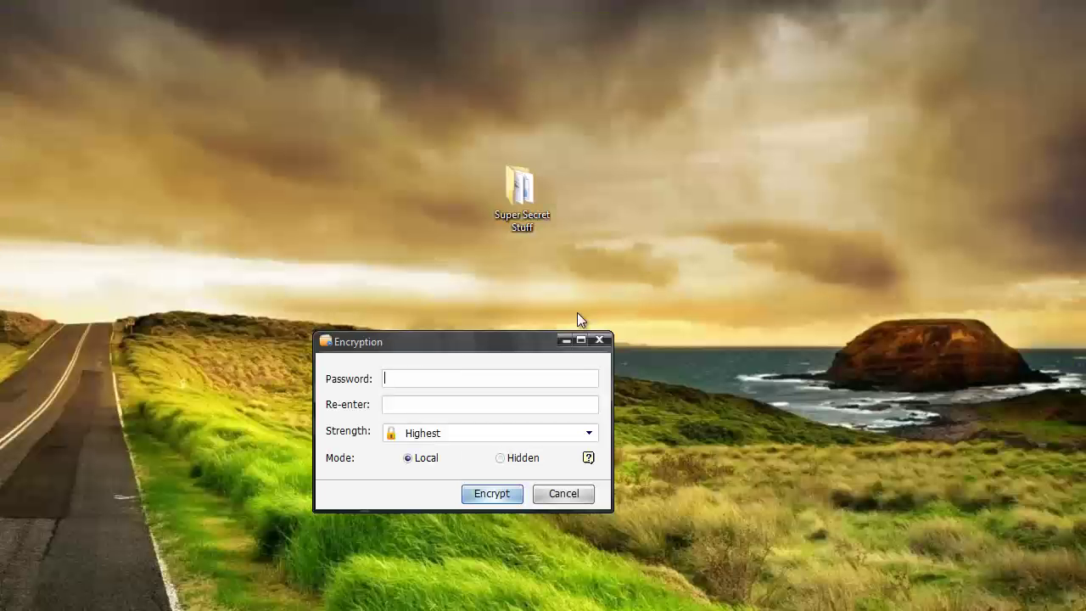
{"action": "left_click_drag", "start_coordinate": [537, 338], "coordinate": [557, 159]}
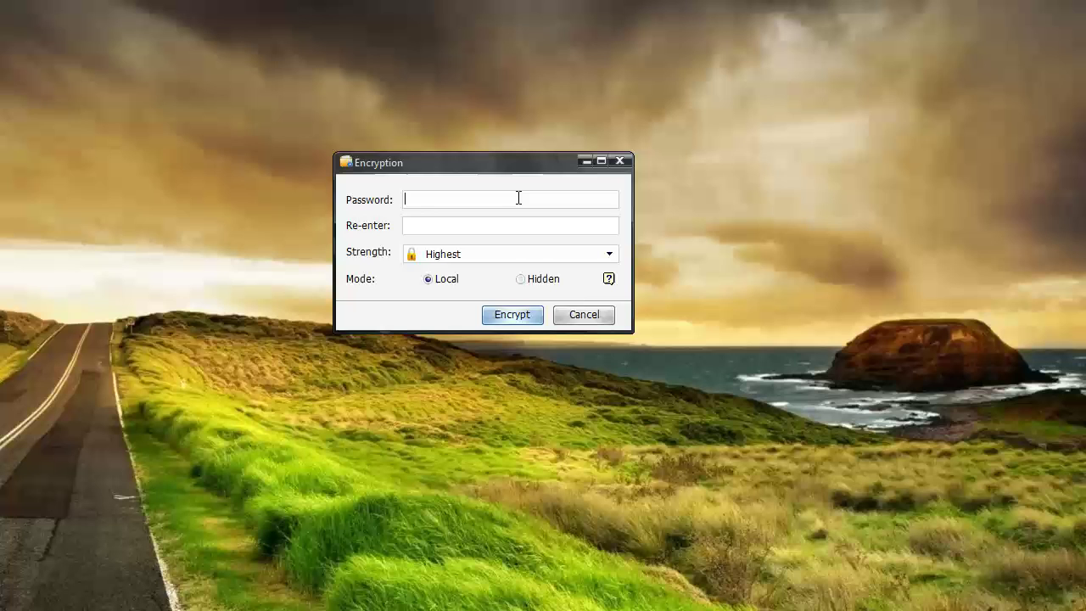
{"action": "type", "text": "••••••"}
{"action": "left_click", "coordinate": [608, 253]}
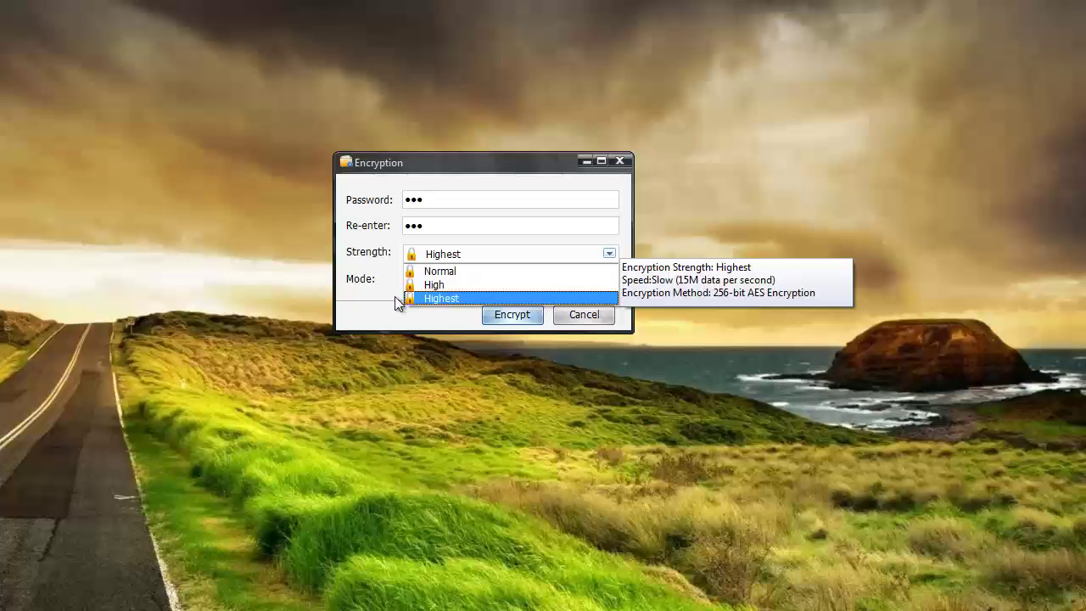
{"action": "left_click", "coordinate": [416, 297]}
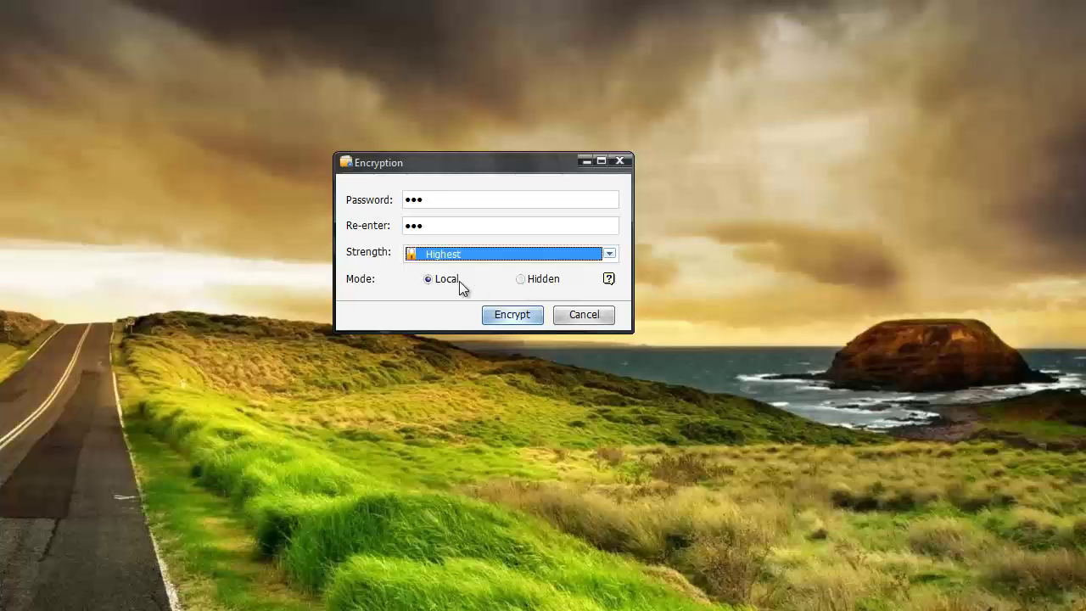
Encrypt Confidential.xlsx, then reopen Super Secret Stuff and select the encrypted file.
{"action": "left_click", "coordinate": [512, 315]}
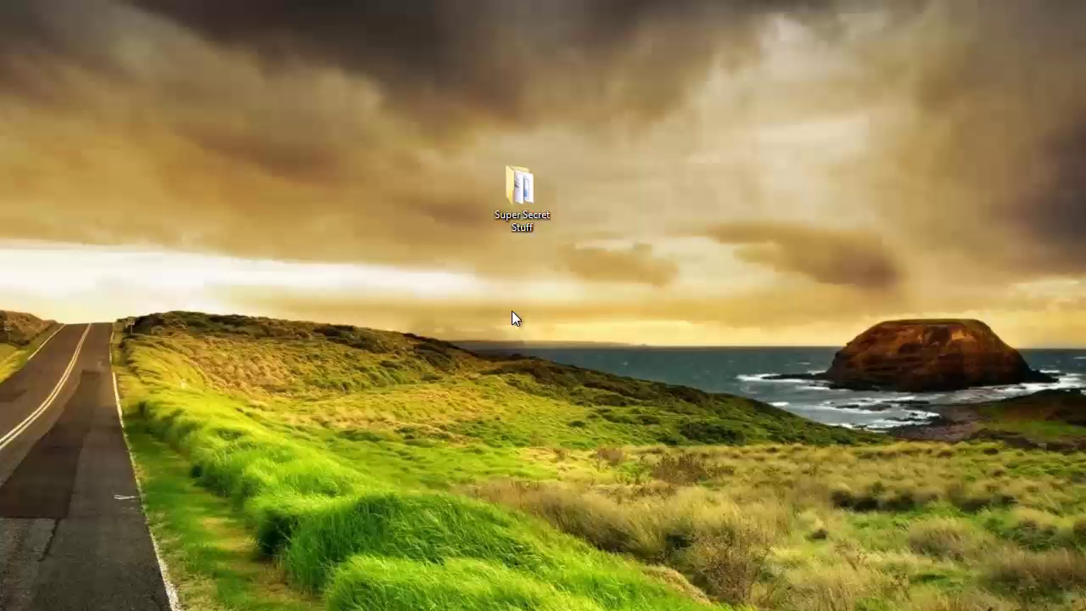
{"action": "double_click", "coordinate": [523, 197]}
{"action": "left_click", "coordinate": [229, 139]}
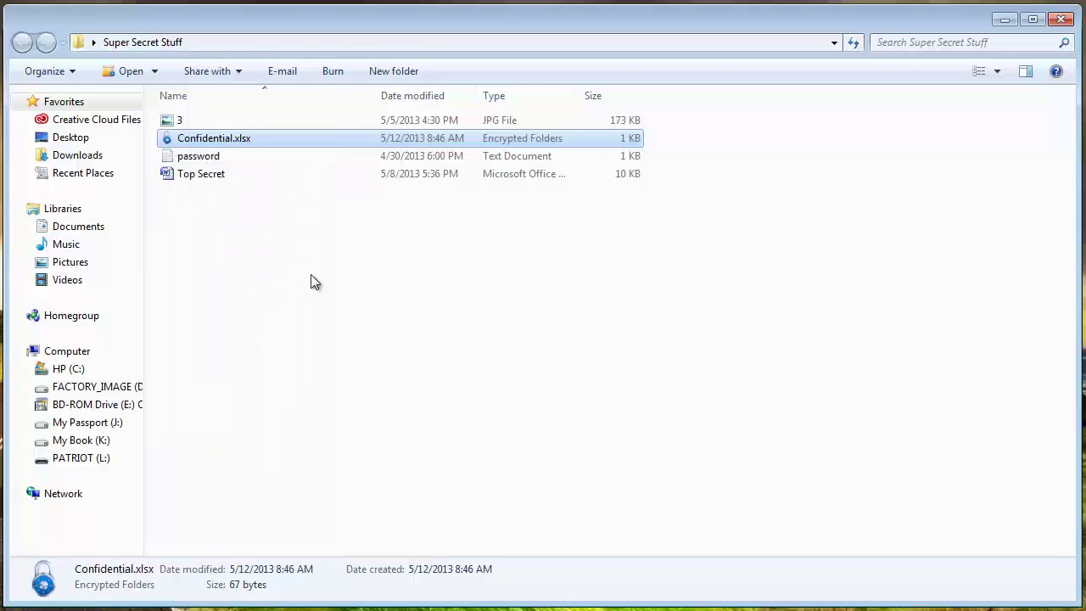
Decrypt Confidential.xlsx with its password, then minimize the folder window.
{"action": "double_click", "coordinate": [236, 142]}
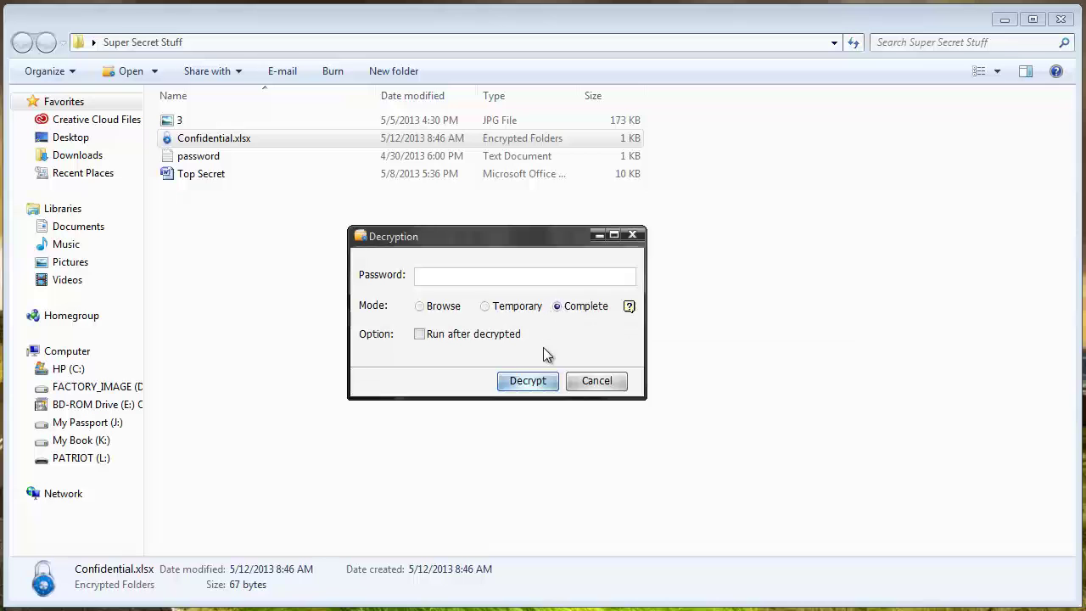
{"action": "type", "text": "pas"}
{"action": "left_click", "coordinate": [527, 384]}
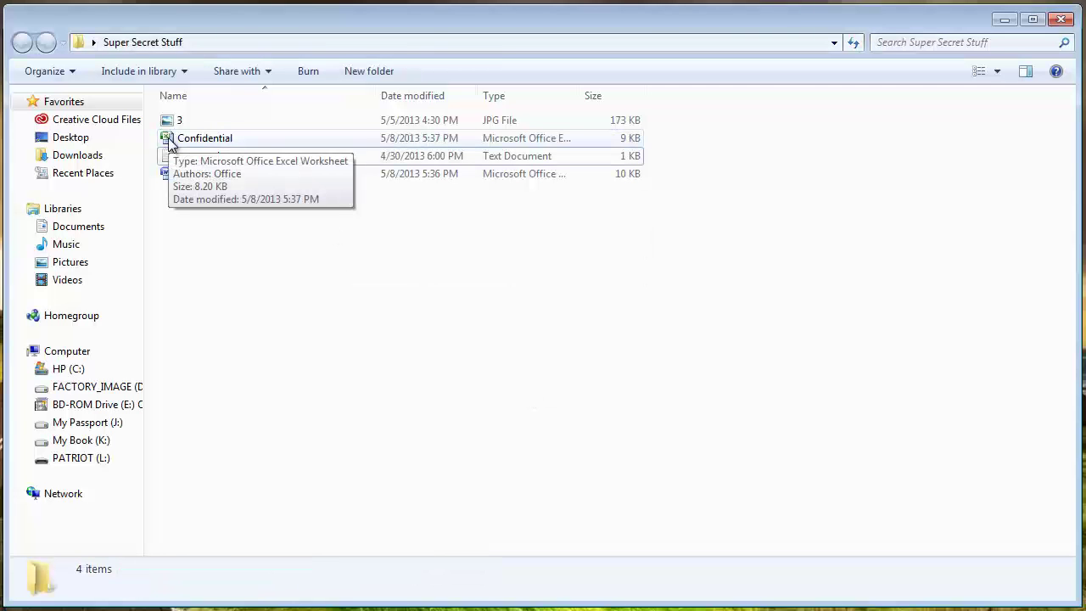
{"action": "left_click", "coordinate": [1005, 19]}
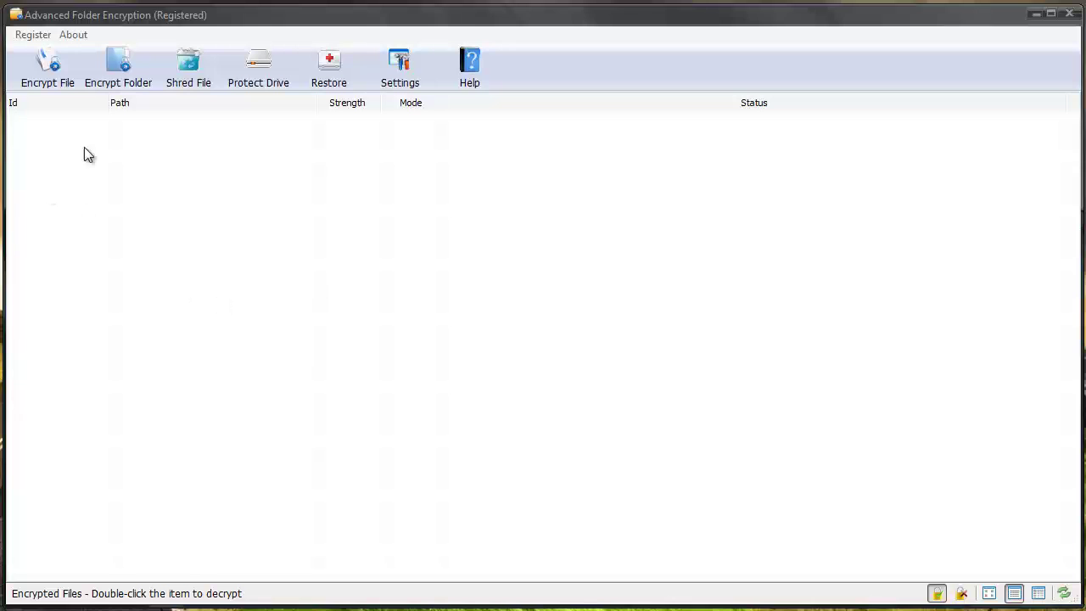
Encrypt image 3.jpg with a password at Highest strength in Hidden mode.
{"action": "left_click", "coordinate": [49, 72]}
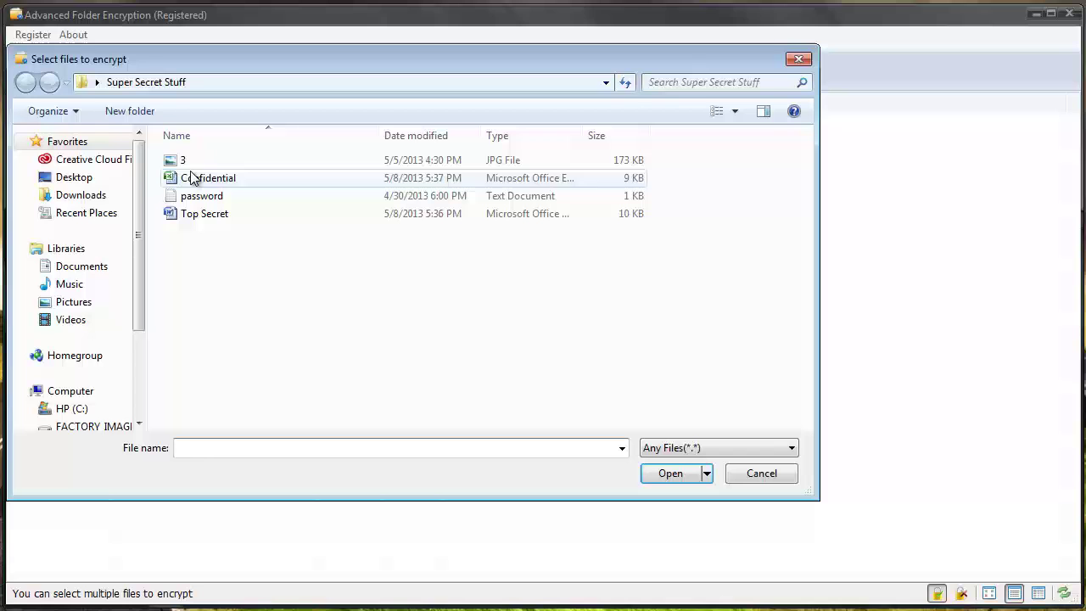
{"action": "left_click", "coordinate": [184, 161]}
{"action": "left_click", "coordinate": [671, 473]}
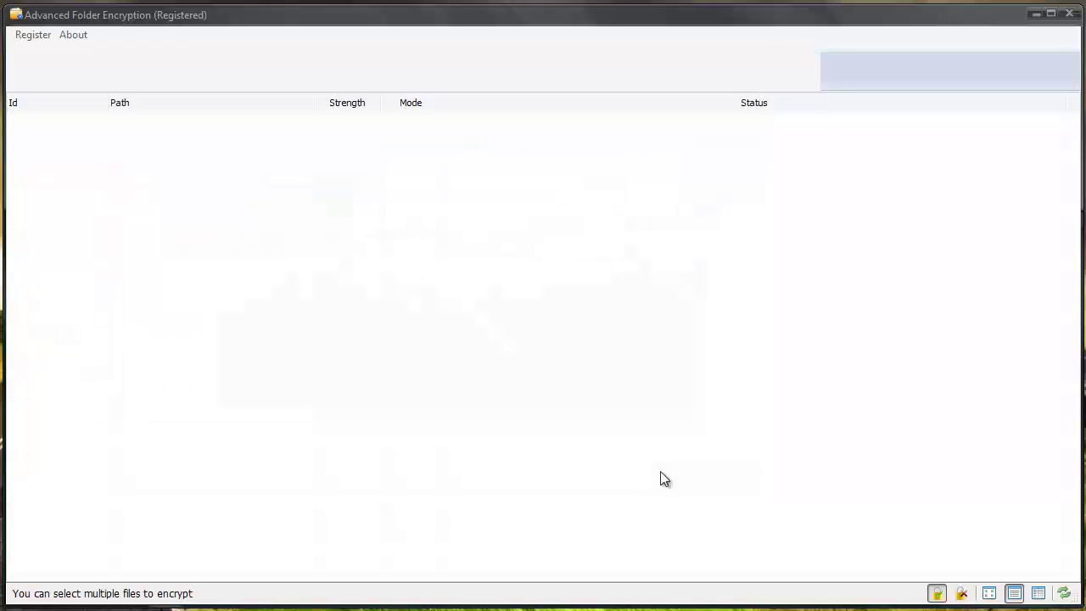
{"action": "type", "text": "123"}
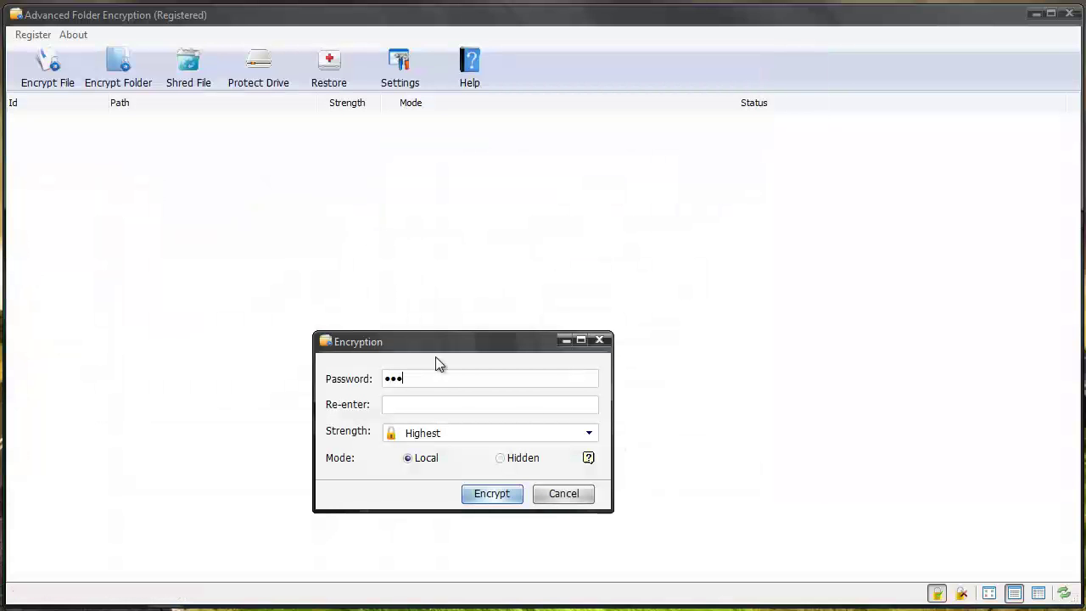
{"action": "type", "text": "123"}
{"action": "left_click", "coordinate": [502, 460]}
{"action": "left_click", "coordinate": [503, 495]}
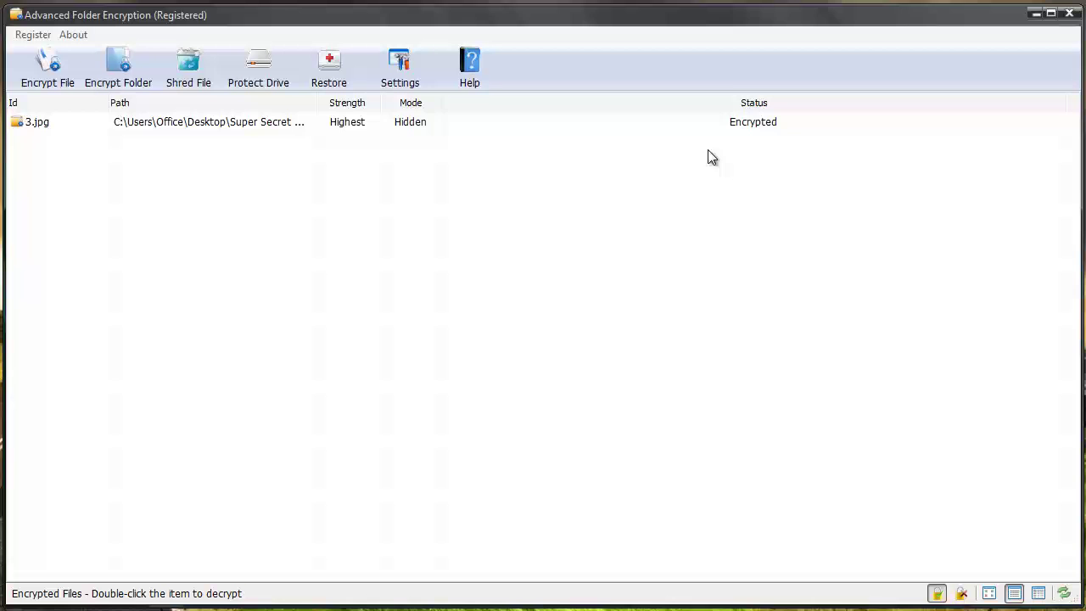
Decrypt the hidden 3.jpg from Super Secret Stuff using its password.
{"action": "left_click", "coordinate": [1037, 14]}
{"action": "double_click", "coordinate": [499, 187]}
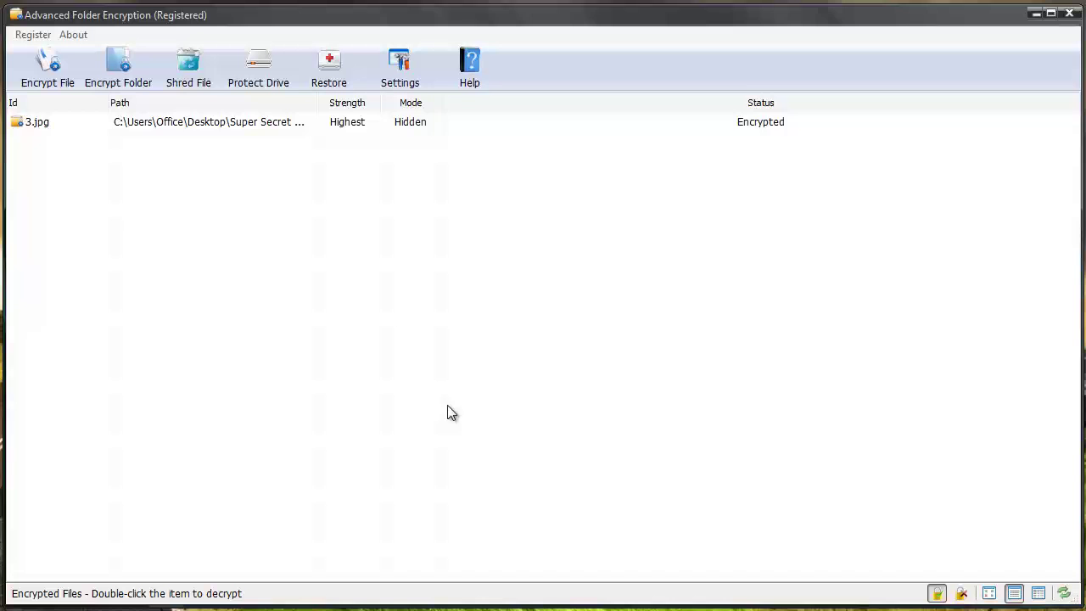
{"action": "right_click", "coordinate": [83, 121]}
{"action": "left_click", "coordinate": [97, 131]}
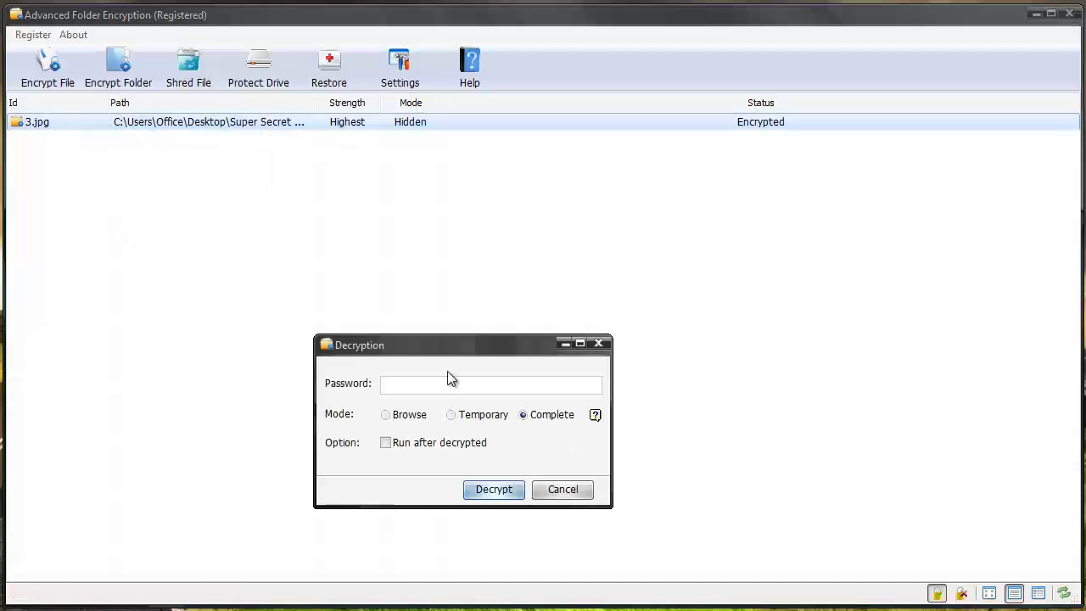
{"action": "type", "text": "123"}
{"action": "left_click", "coordinate": [503, 489]}
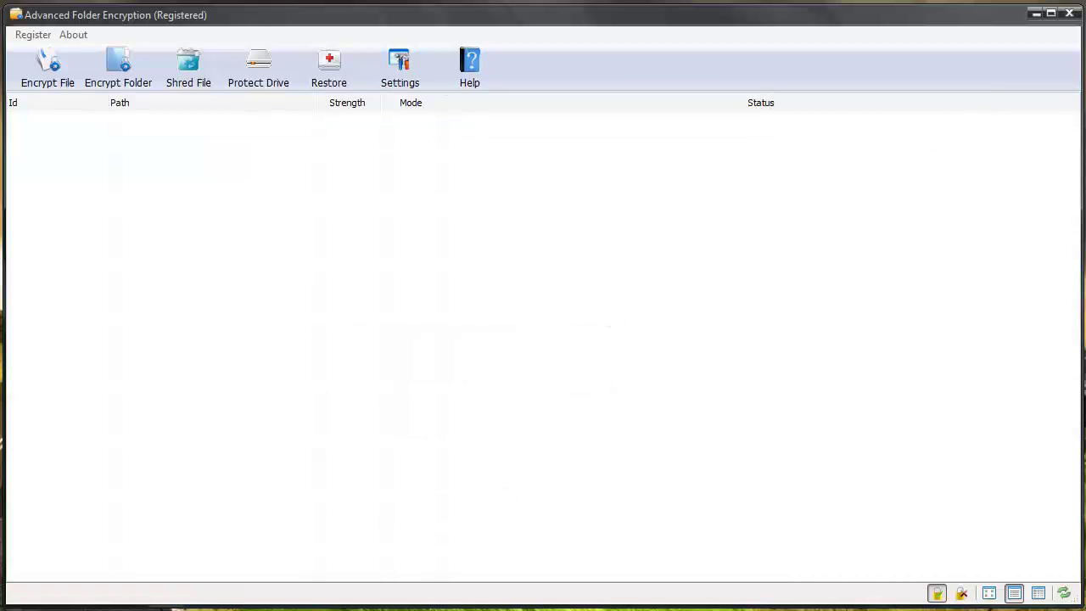
Reopen Super Secret Stuff to confirm 3.jpg is back, then minimize it.
{"action": "left_click", "coordinate": [1068, 14]}
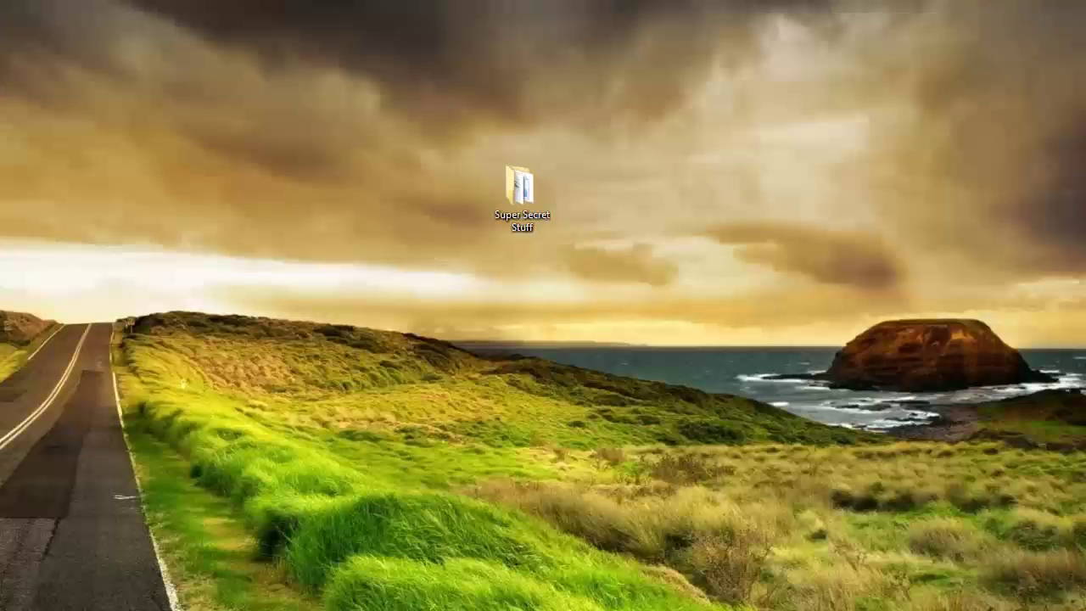
{"action": "double_click", "coordinate": [538, 196]}
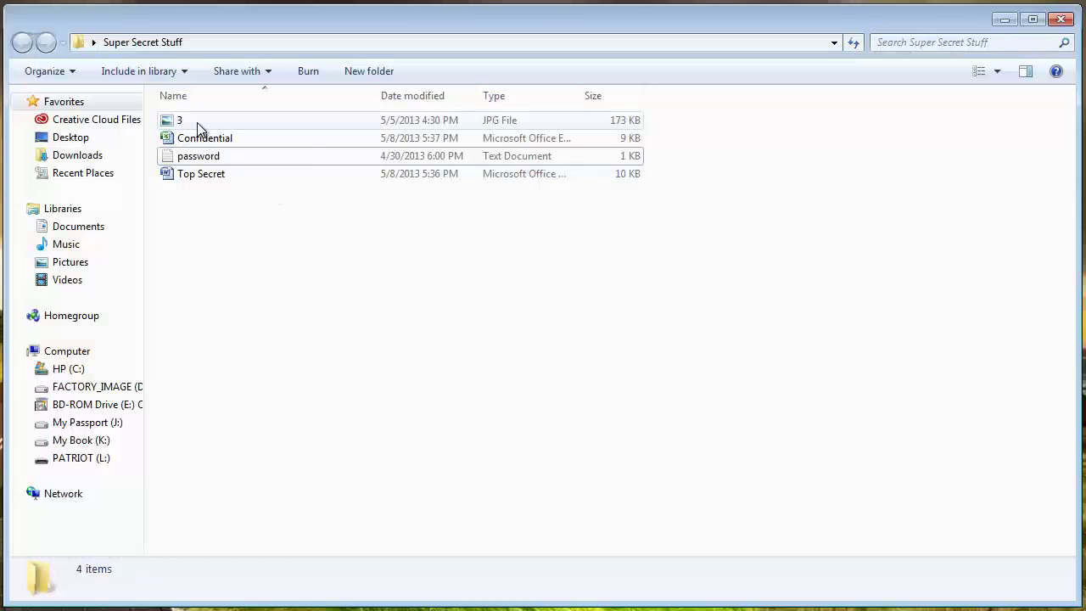
{"action": "left_click", "coordinate": [1003, 18]}
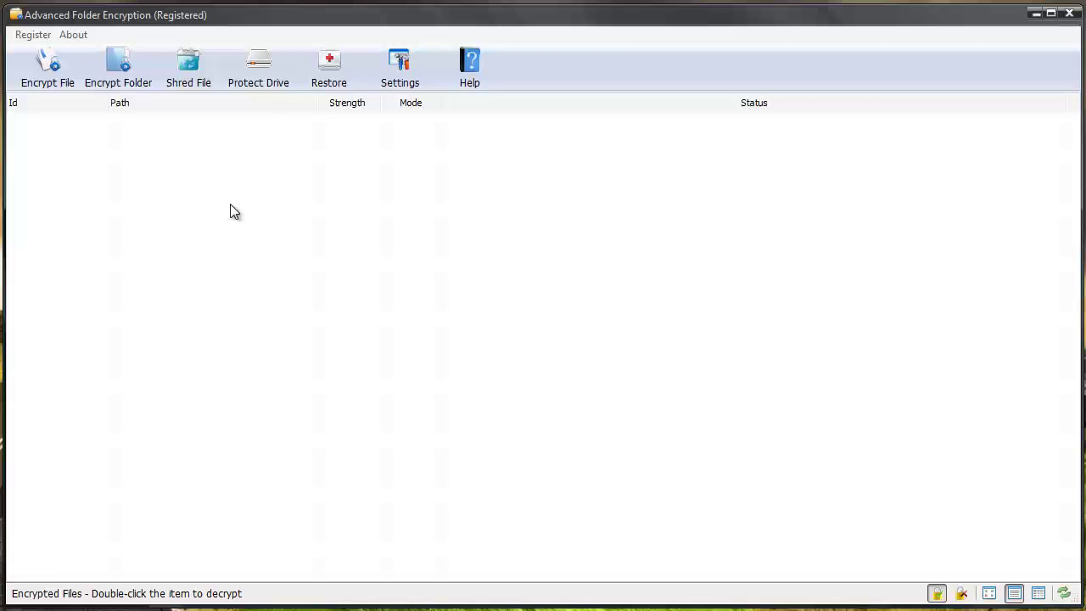
{"action": "left_click", "coordinate": [390, 76]}
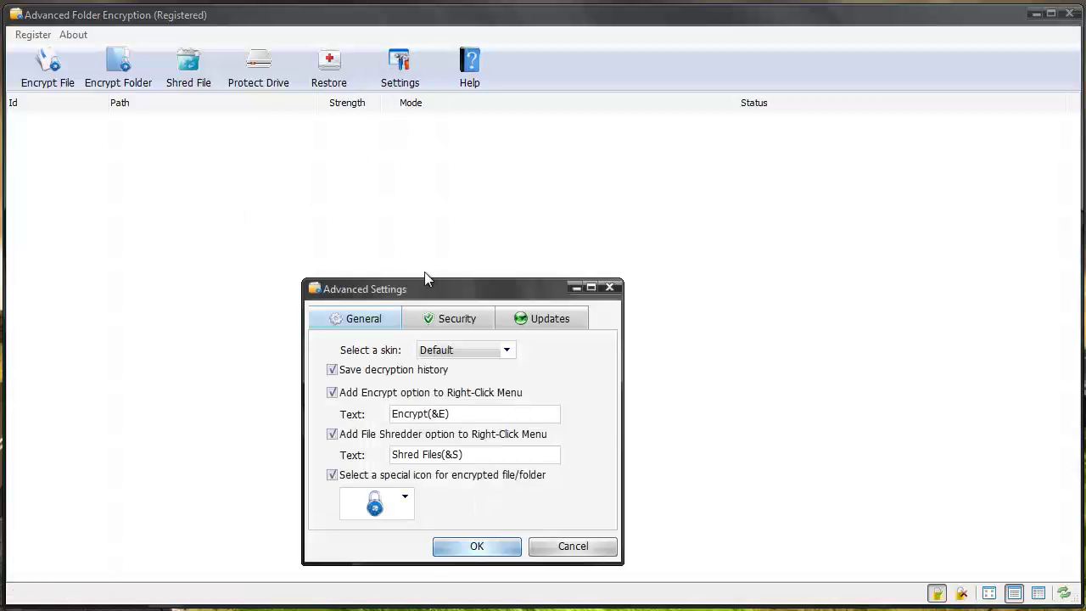
{"action": "left_click", "coordinate": [432, 323]}
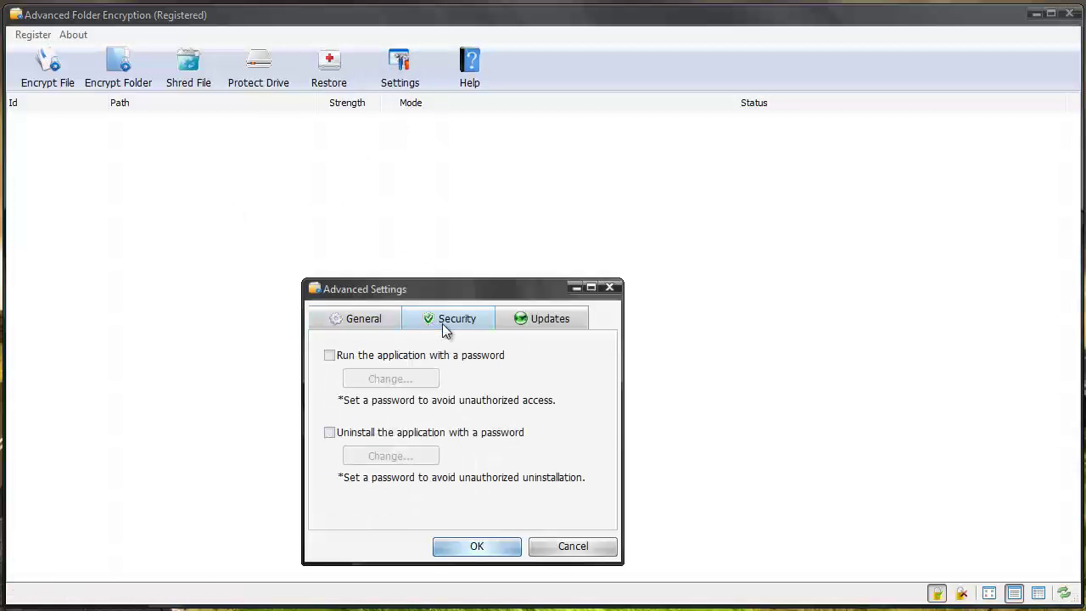
{"action": "left_click", "coordinate": [332, 358]}
{"action": "left_click_drag", "start_coordinate": [413, 347], "coordinate": [416, 354]}
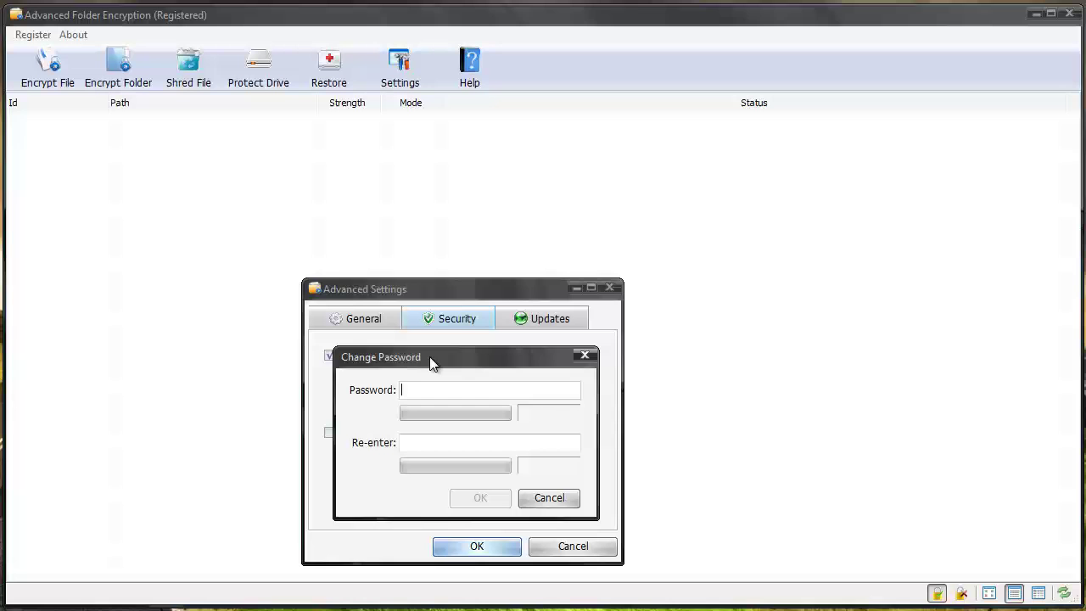
{"action": "left_click", "coordinate": [584, 357]}
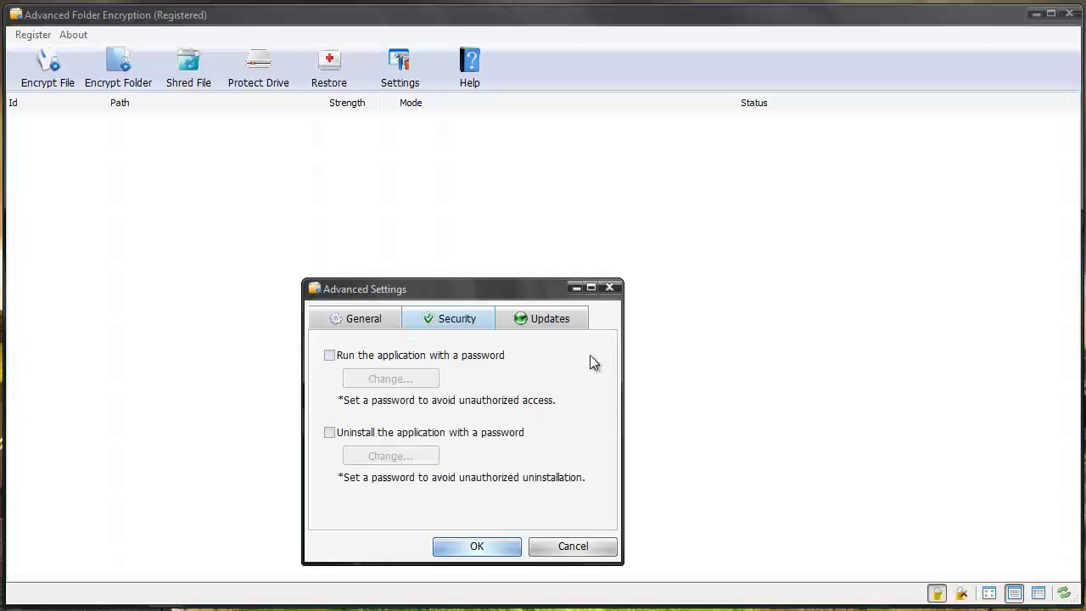
{"action": "left_click", "coordinate": [360, 317]}
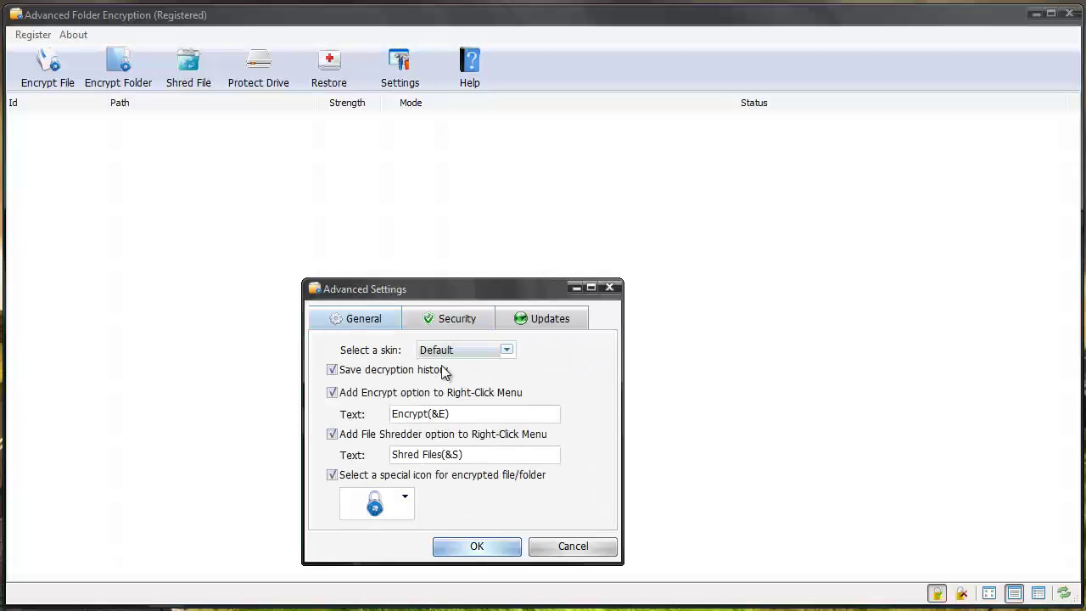
{"action": "left_click", "coordinate": [507, 350]}
{"action": "left_click", "coordinate": [552, 367]}
{"action": "left_click", "coordinate": [407, 499]}
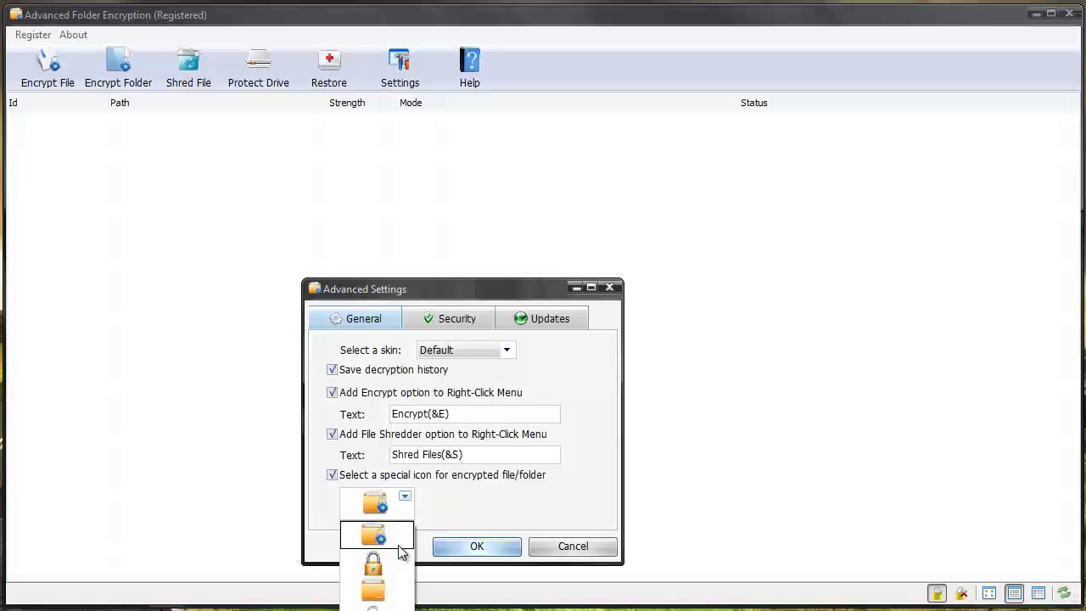
{"action": "left_click", "coordinate": [441, 499]}
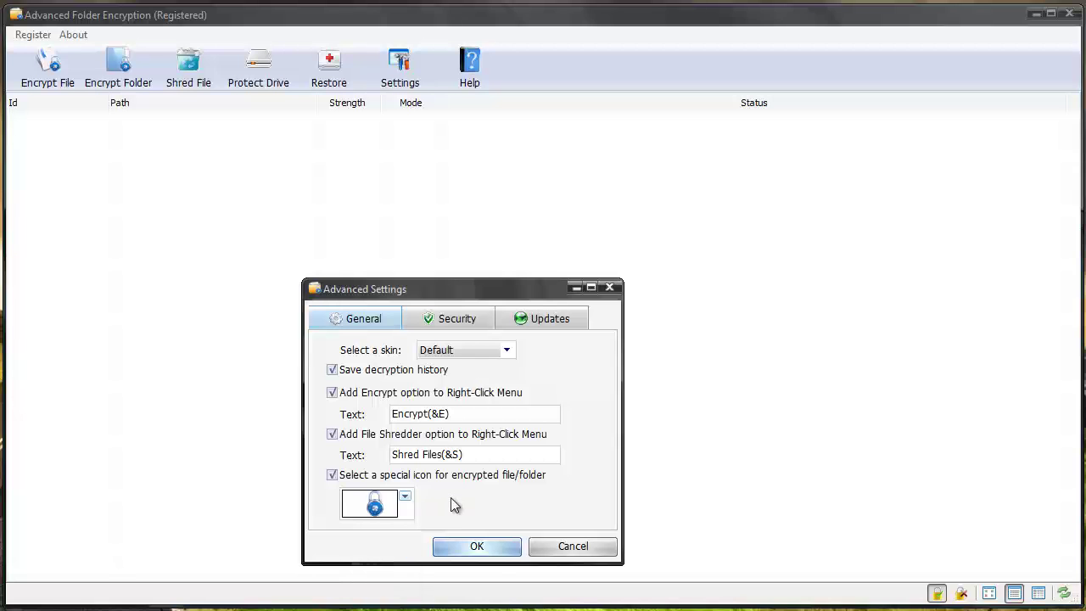
{"action": "left_click", "coordinate": [468, 548]}
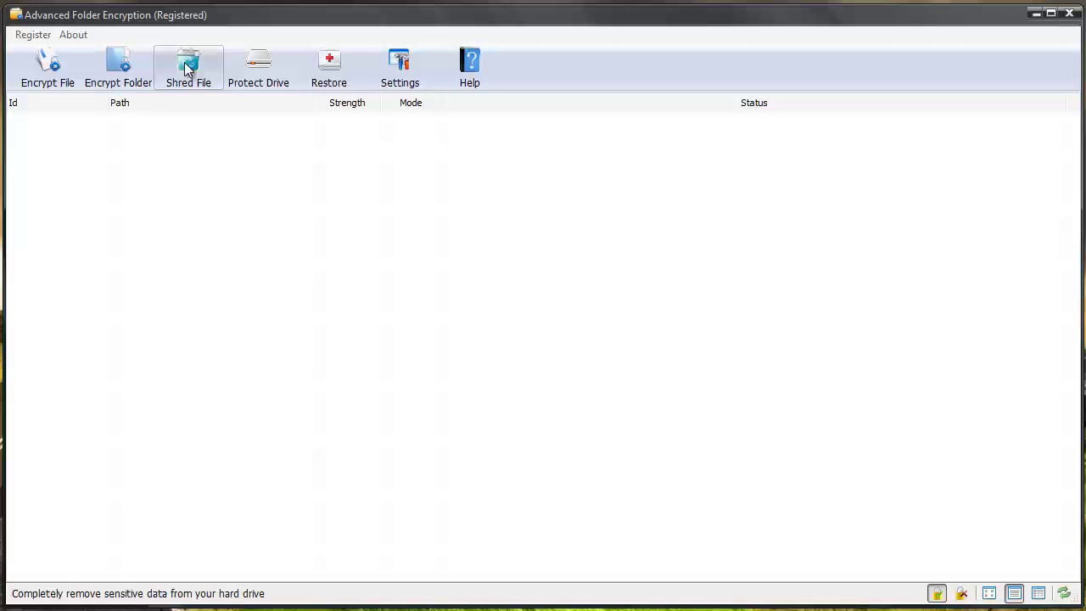
In Protect Drive, tick and untick drive C:, then cancel, leaving all drives unprotected.
{"action": "left_click", "coordinate": [279, 68]}
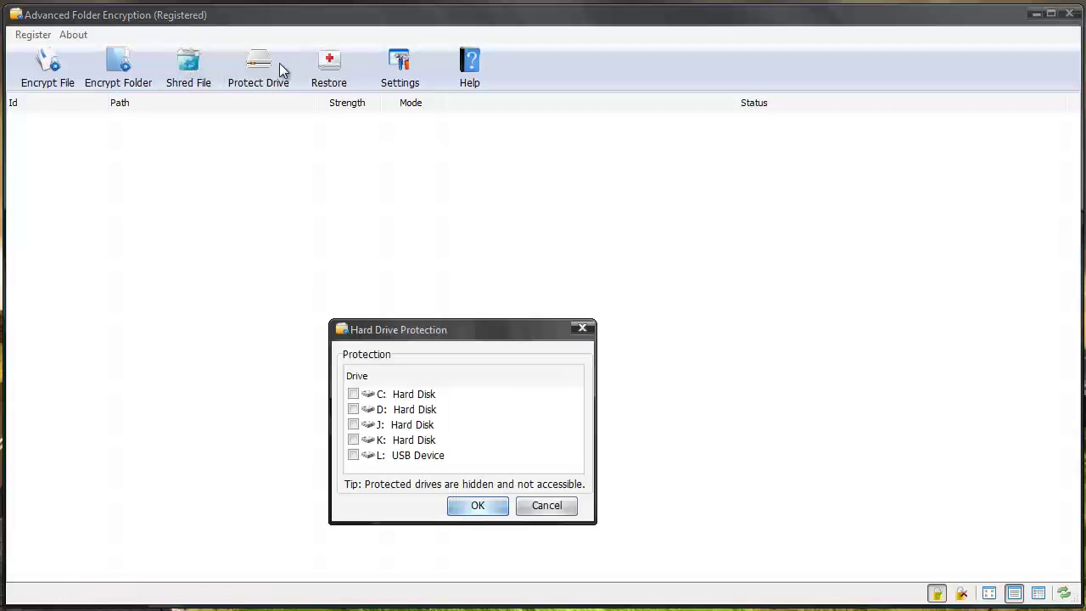
{"action": "left_click_drag", "start_coordinate": [413, 331], "coordinate": [434, 201]}
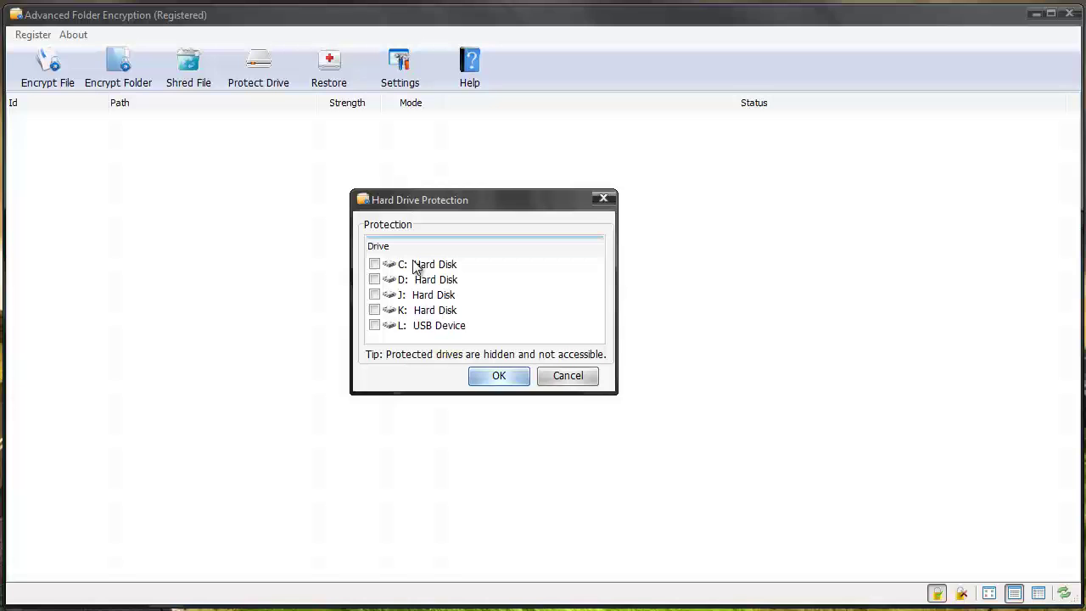
{"action": "left_click", "coordinate": [374, 264]}
{"action": "left_click", "coordinate": [375, 265]}
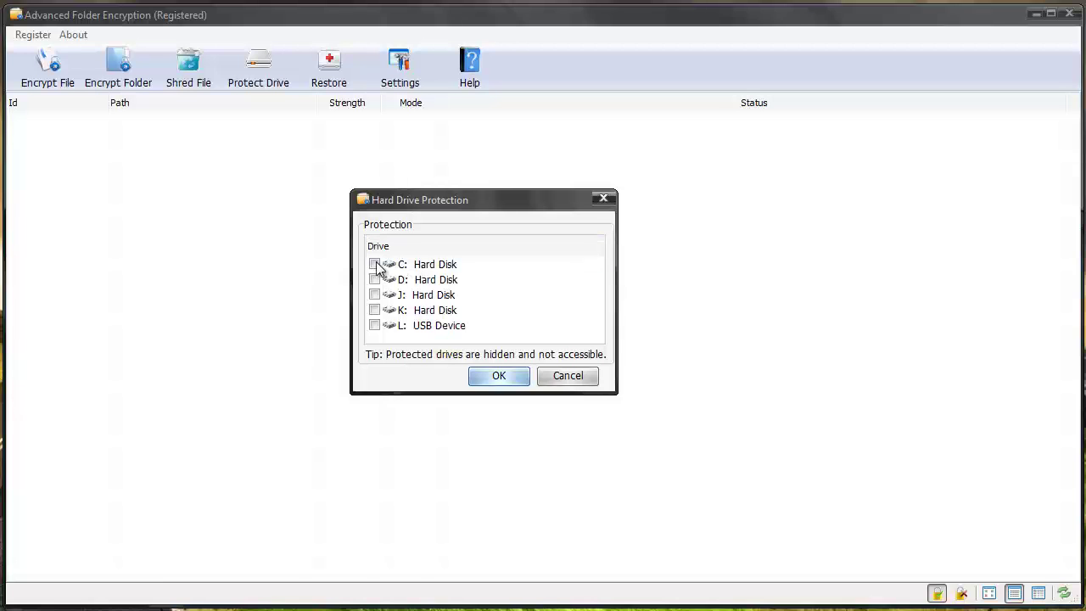
{"action": "left_click", "coordinate": [567, 375]}
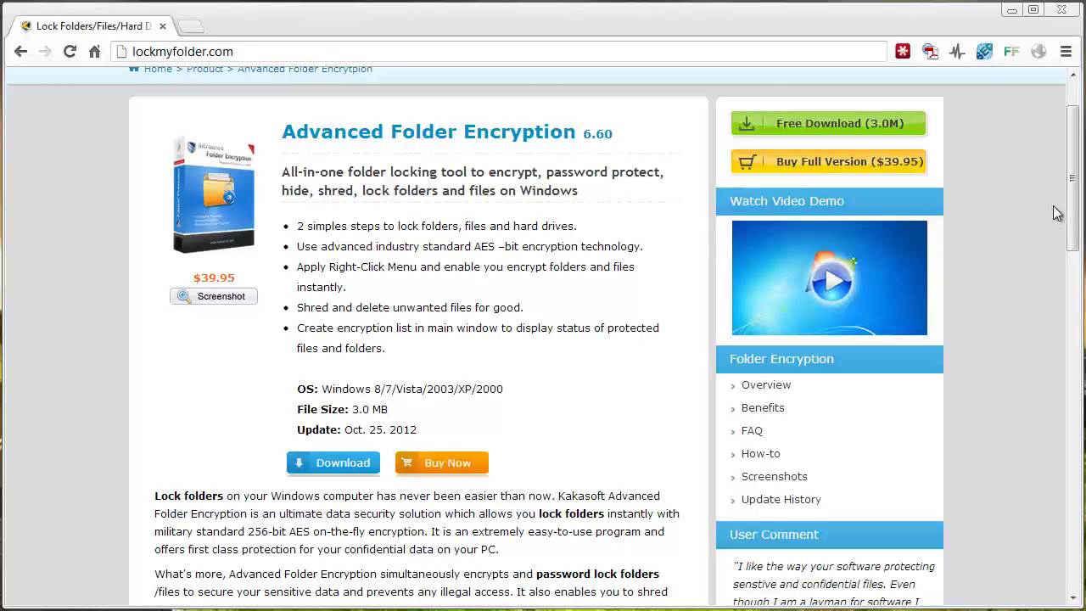
{"action": "left_click_drag", "start_coordinate": [1071, 246], "coordinate": [1035, 201]}
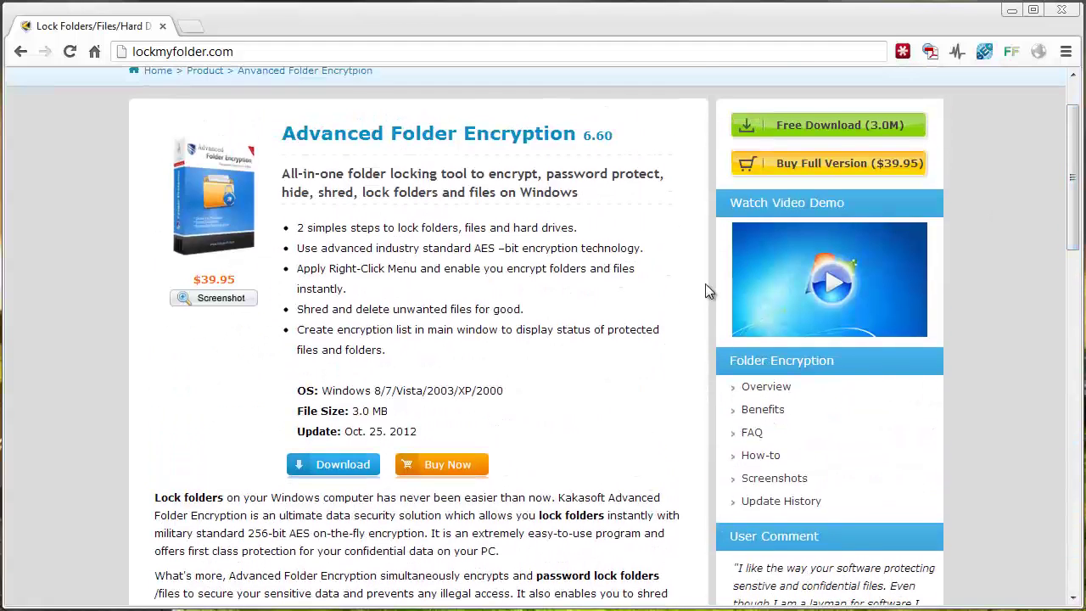